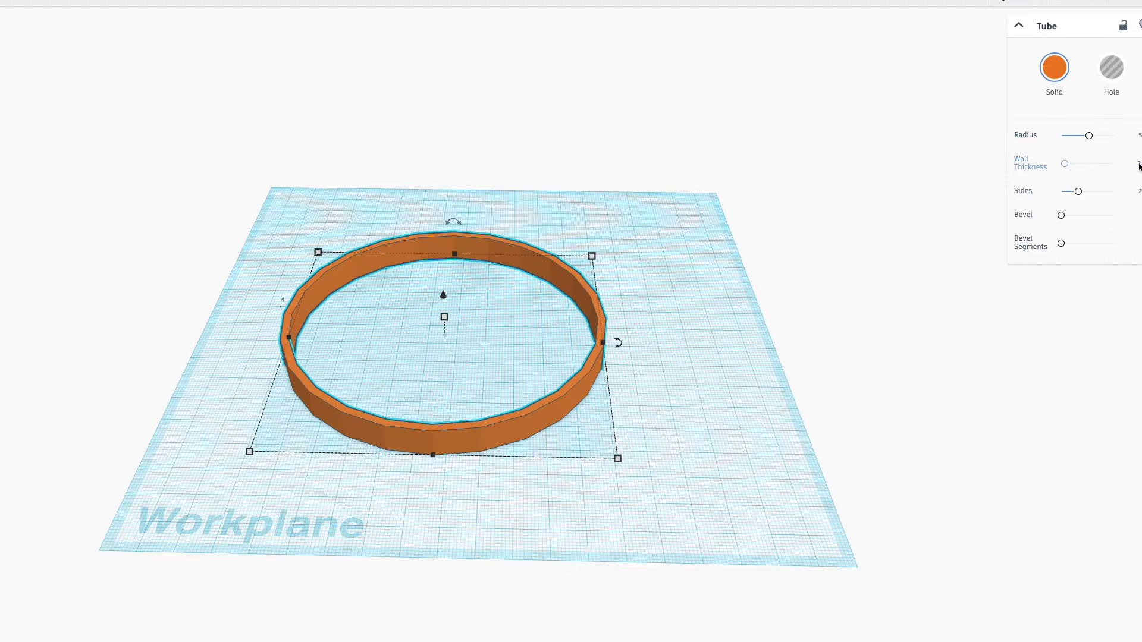
# - Widen and bevel the tube ring, then group it with a ring-sized hole cylinder
pyautogui.press('Return')
pyautogui.moveTo(1060, 216); pyautogui.dragTo(1093, 215)
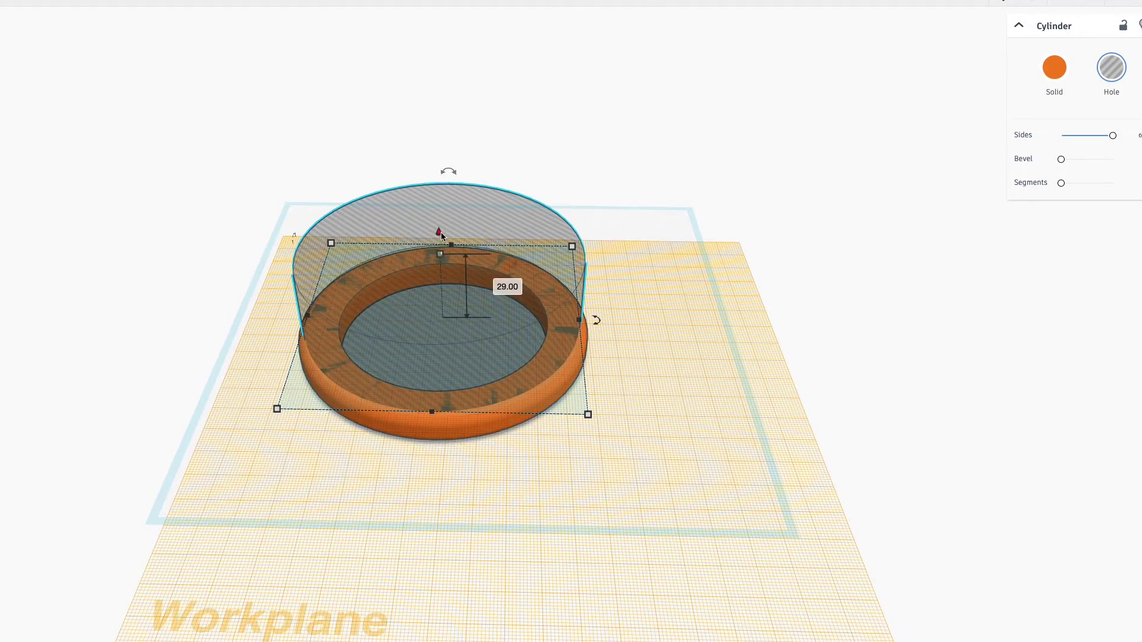
pyautogui.hotkey('ctrl', 'a')
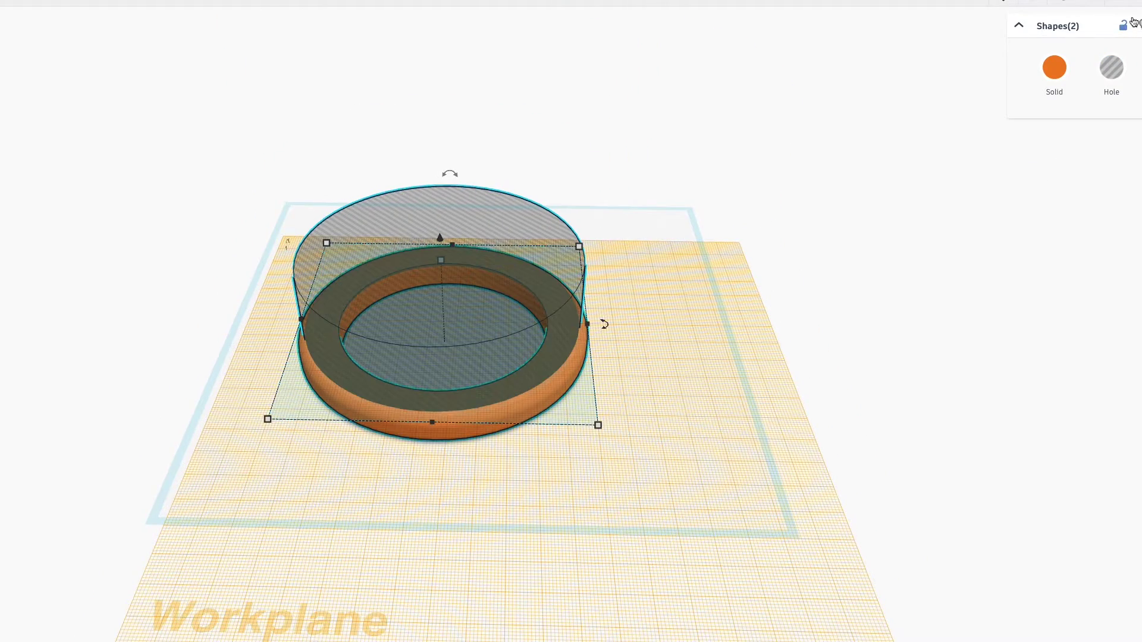
pyautogui.hotkey('ctrl', 'g')
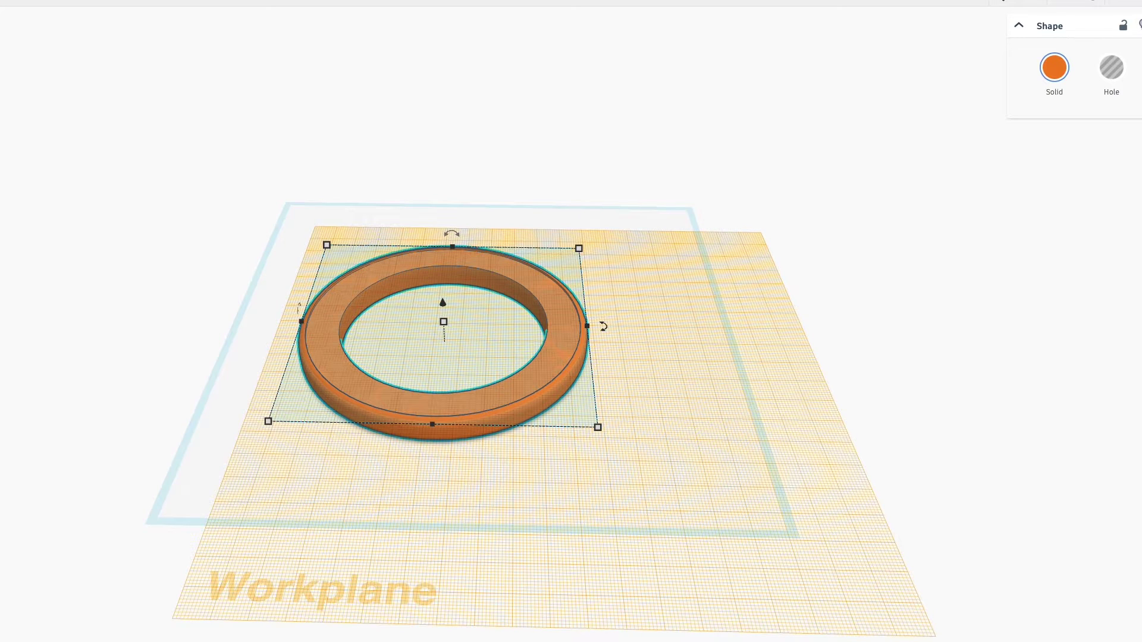
# - Place the OneRing CircleText inscription on the ring and centre the two with Align
pyautogui.moveTo(1130, 226); pyautogui.dragTo(443, 323)
pyautogui.moveTo(623, 382); pyautogui.dragTo(589, 357)
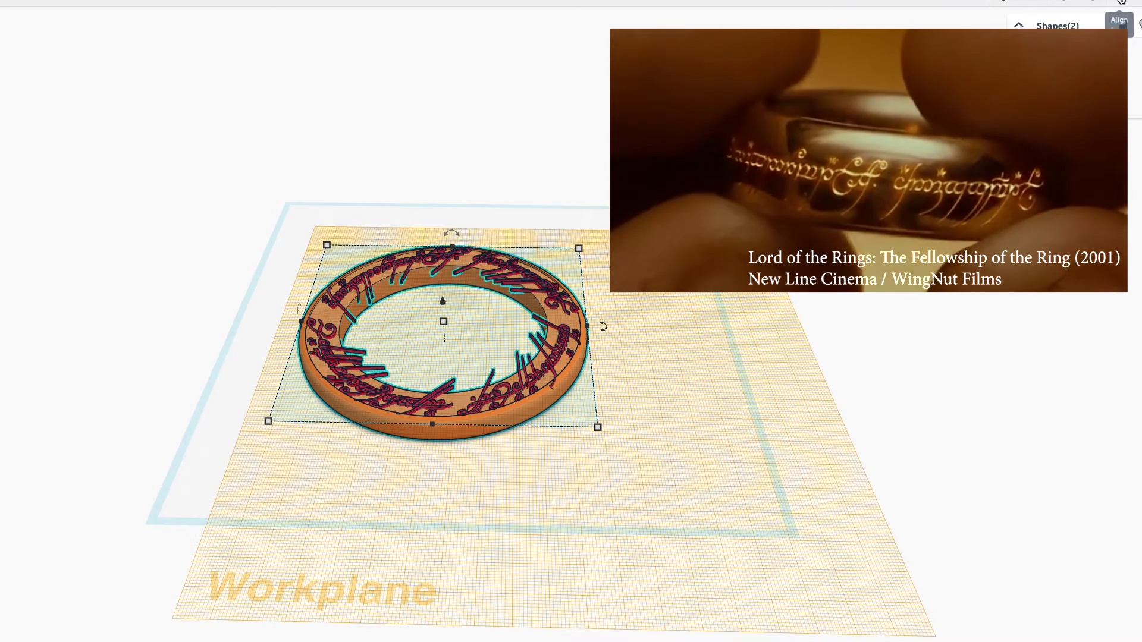
pyautogui.press('l')
pyautogui.click(430, 437)
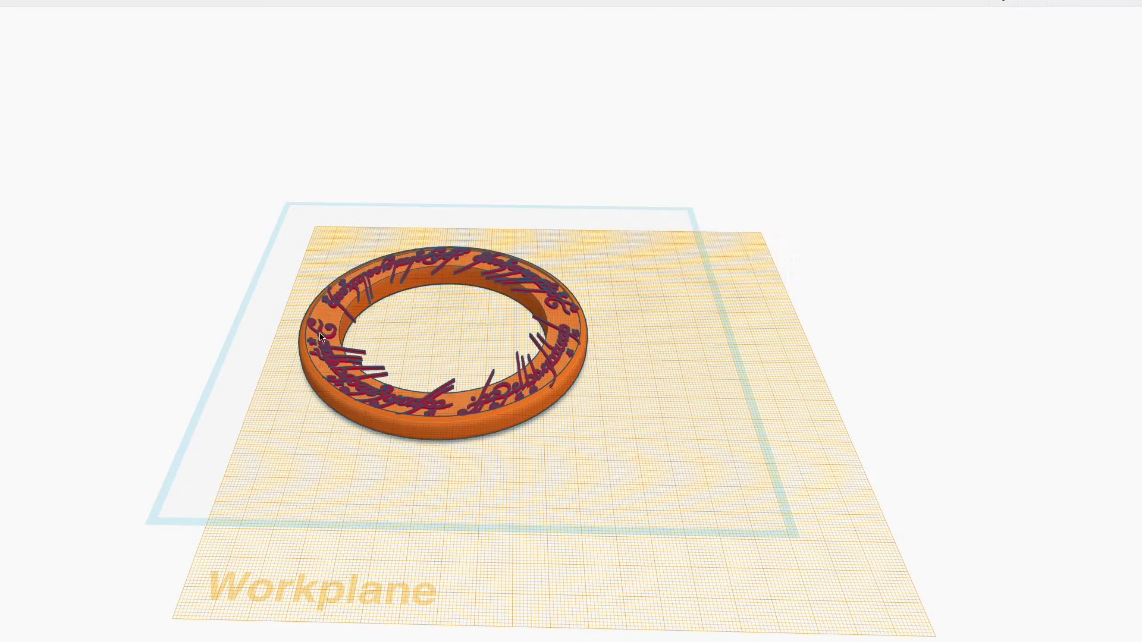
pyautogui.moveTo(677, 447); pyautogui.dragTo(447, 299)
pyautogui.press('l')
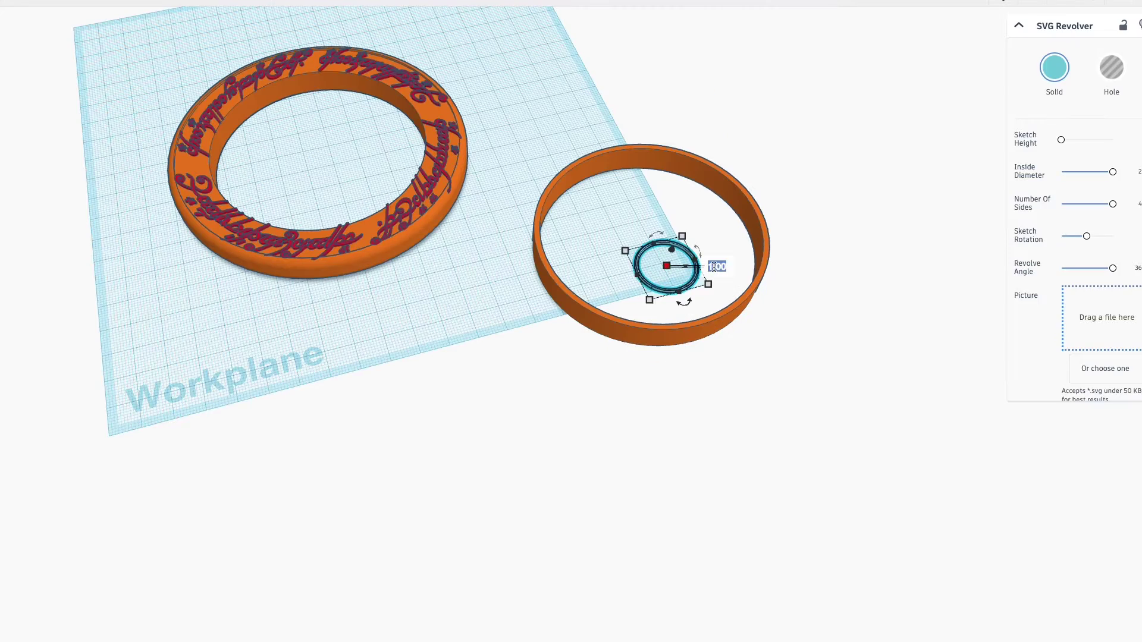
# - Resize the SVG Revolver ring to 84 wide
pyautogui.moveTo(708, 284); pyautogui.dragTo(824, 333)
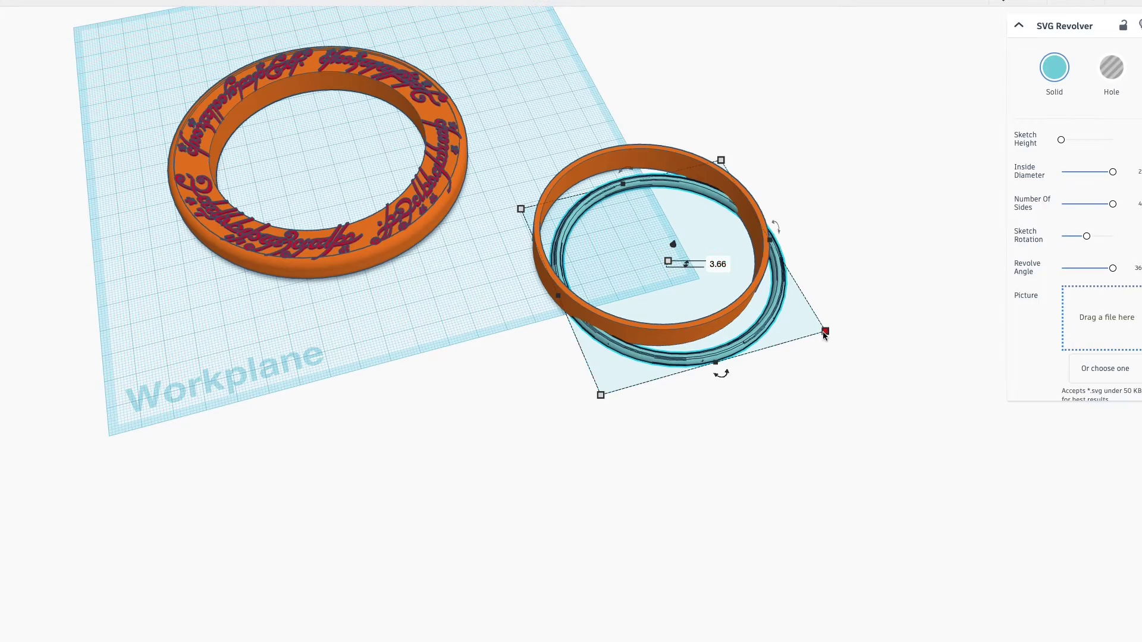
pyautogui.write('84')
pyautogui.press('Return')
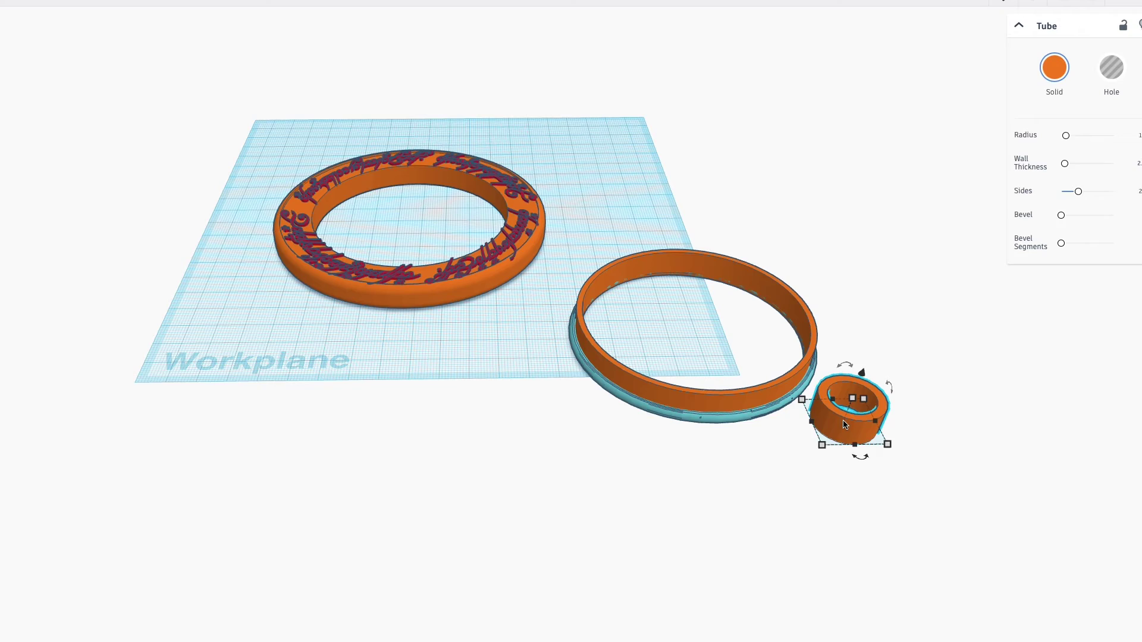
# - Set the second tube's larger radius and place it on the flat ring as a hole
pyautogui.press('Tab')
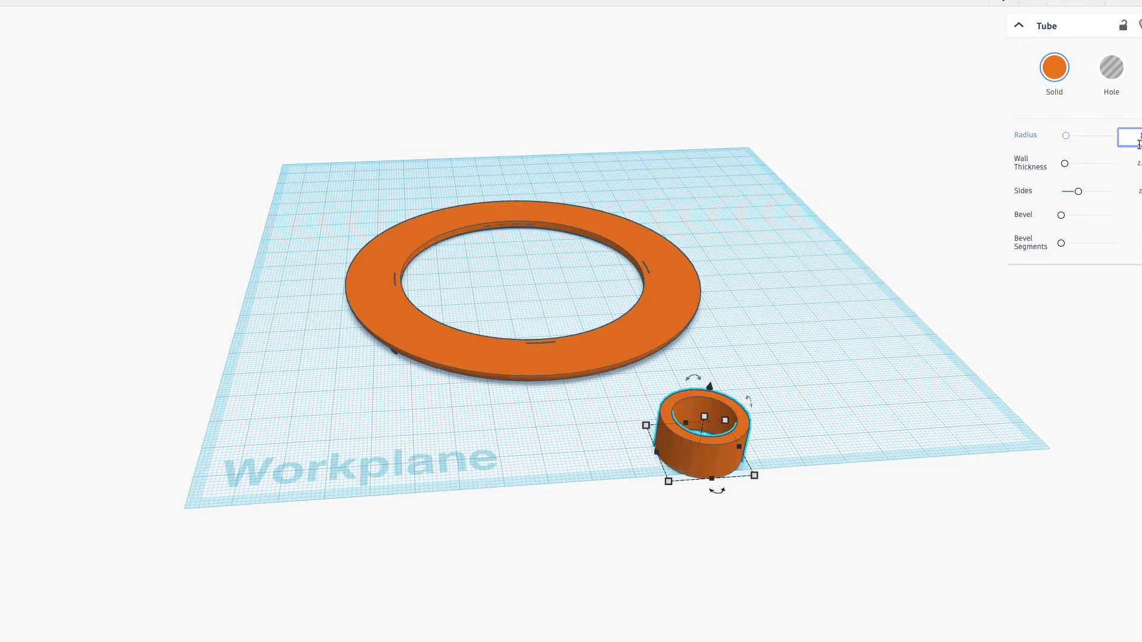
pyautogui.press('Tab')
pyautogui.press('Tab')
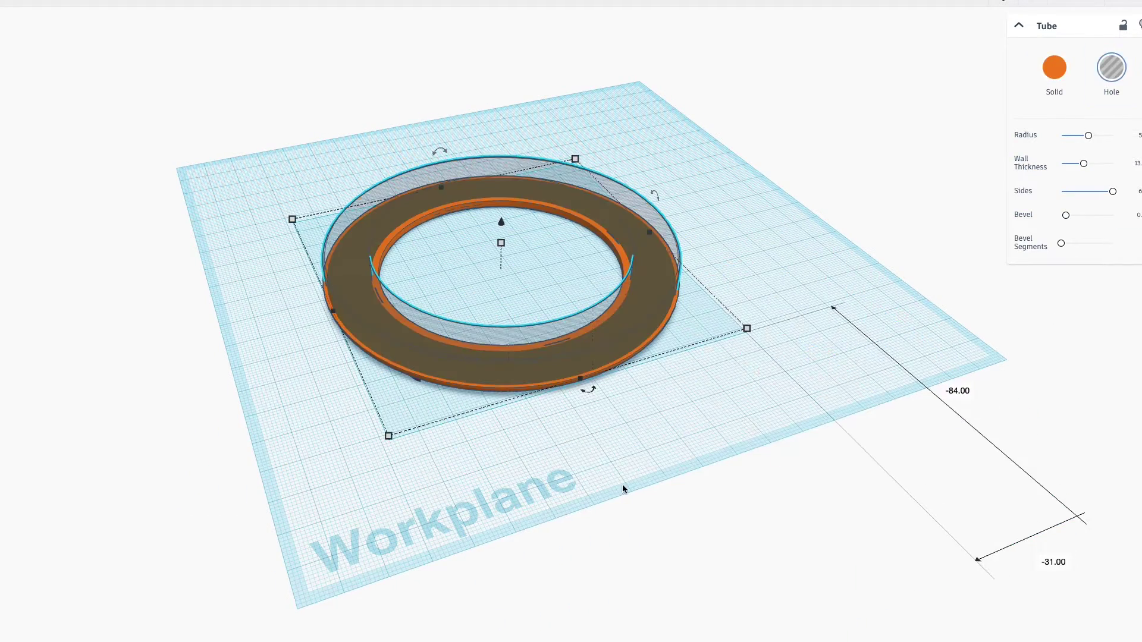
pyautogui.hotkey('ctrl', 'a')
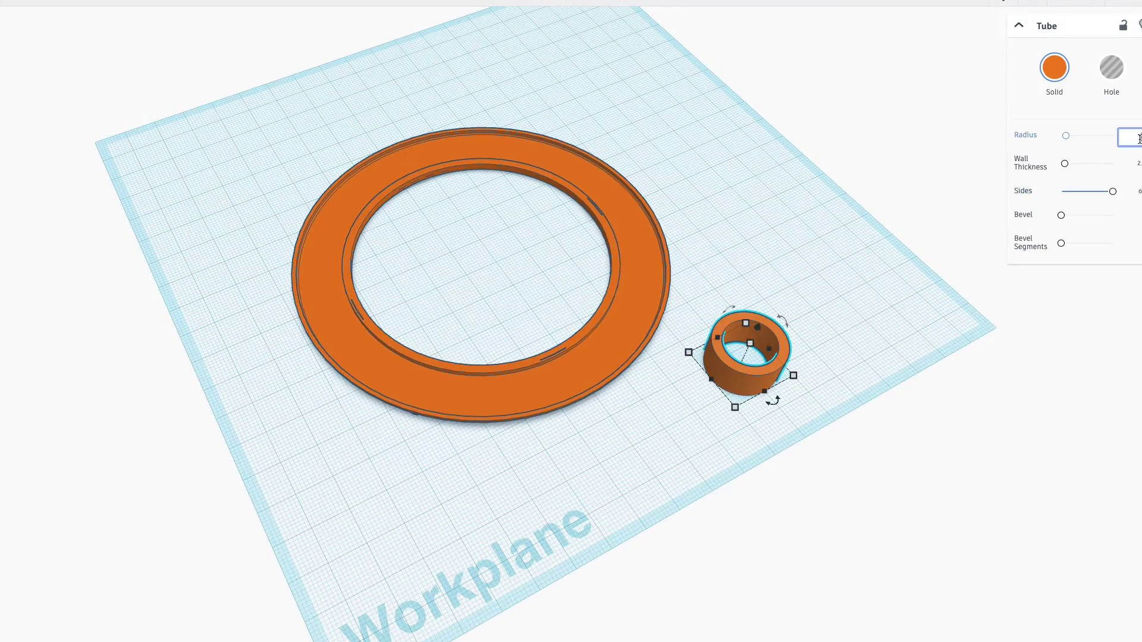
# - Flatten the new tube to a height of 0.4
pyautogui.click(1139, 166)
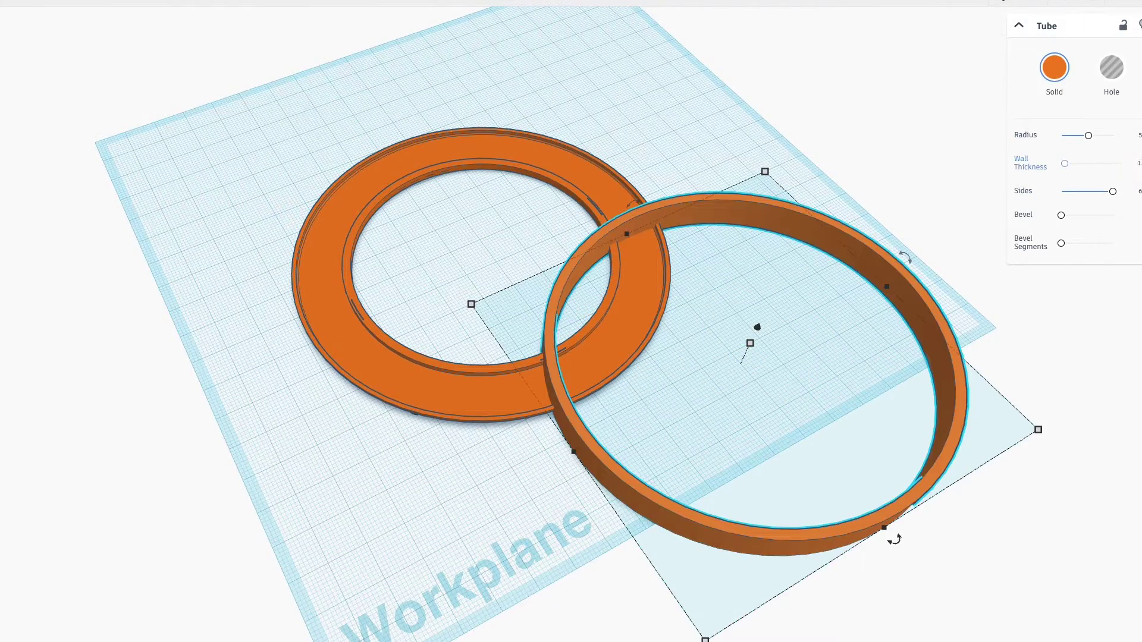
pyautogui.write('0.4')
pyautogui.press('Return')
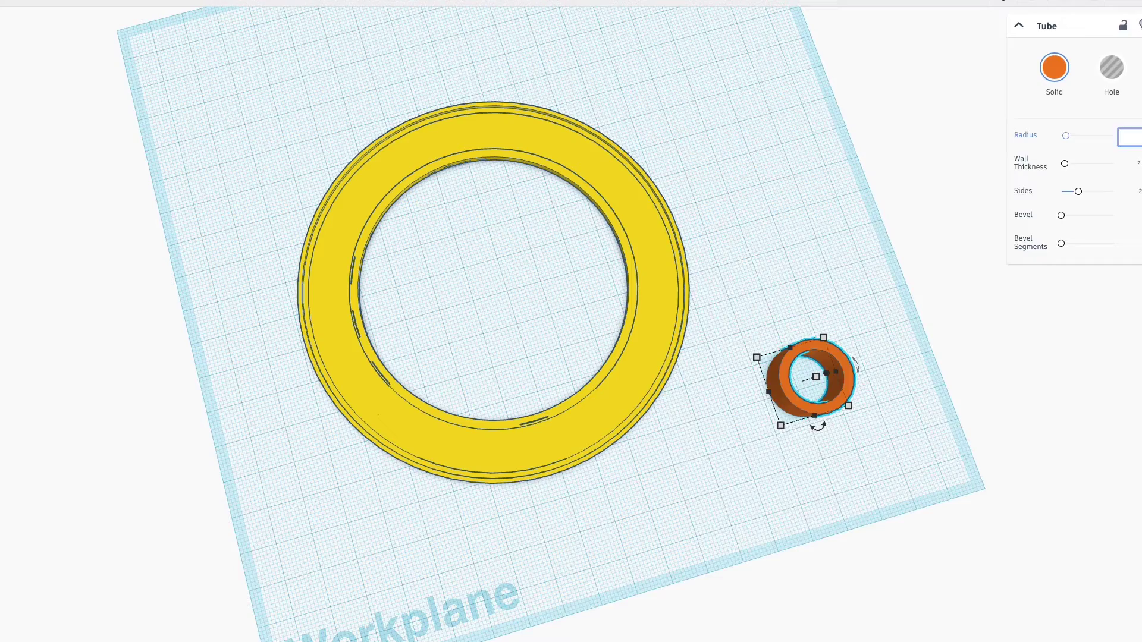
# - Give another tube radius 42, more sides and a height of 12
pyautogui.press('Return')
pyautogui.moveTo(1079, 191); pyautogui.dragTo(1112, 192)
pyautogui.moveTo(979, 462); pyautogui.dragTo(819, 306)
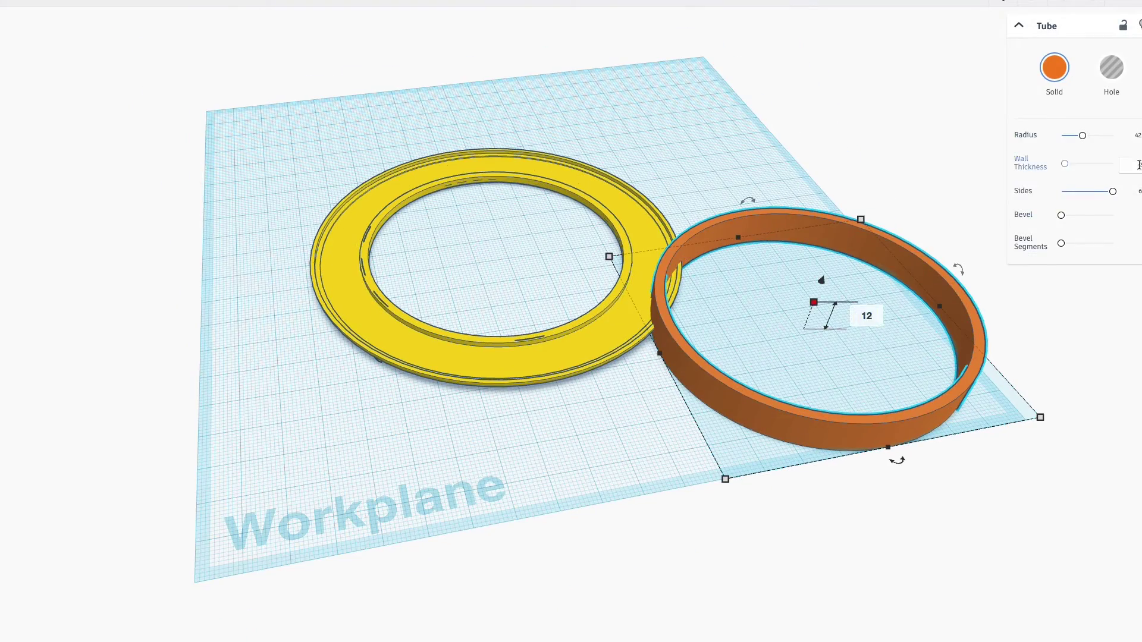
pyautogui.write('1.5')
pyautogui.press('Return')
pyautogui.scroll(-3, 852, 479)
pyautogui.scroll(4, 852, 479)
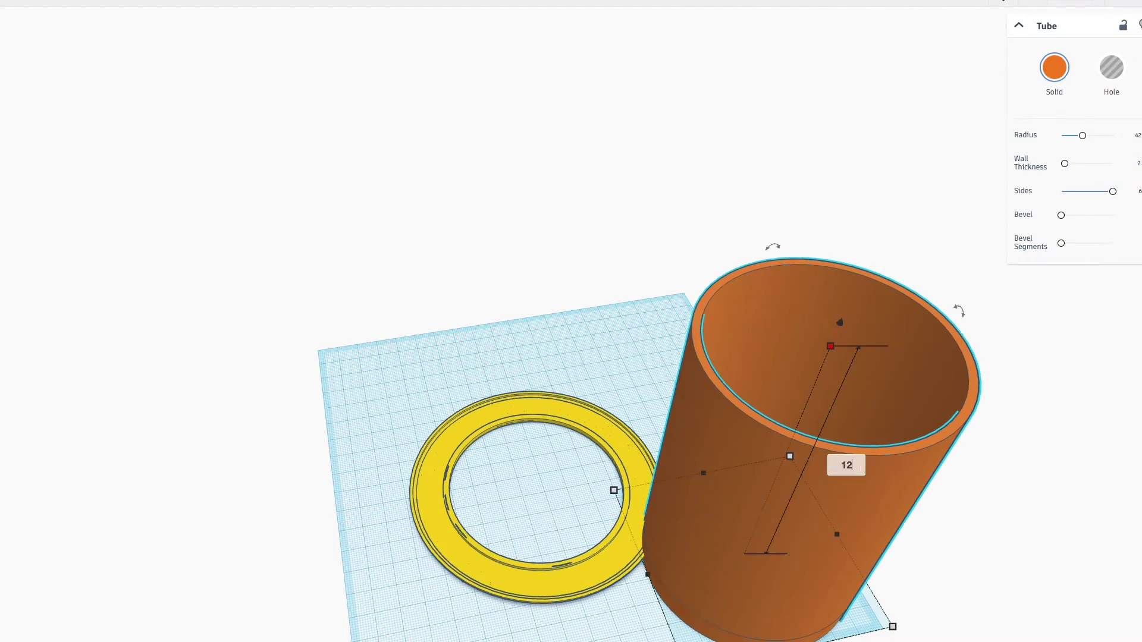
pyautogui.press('Return')
pyautogui.scroll(-3, 724, 416)
pyautogui.moveTo(832, 417); pyautogui.dragTo(723, 528)
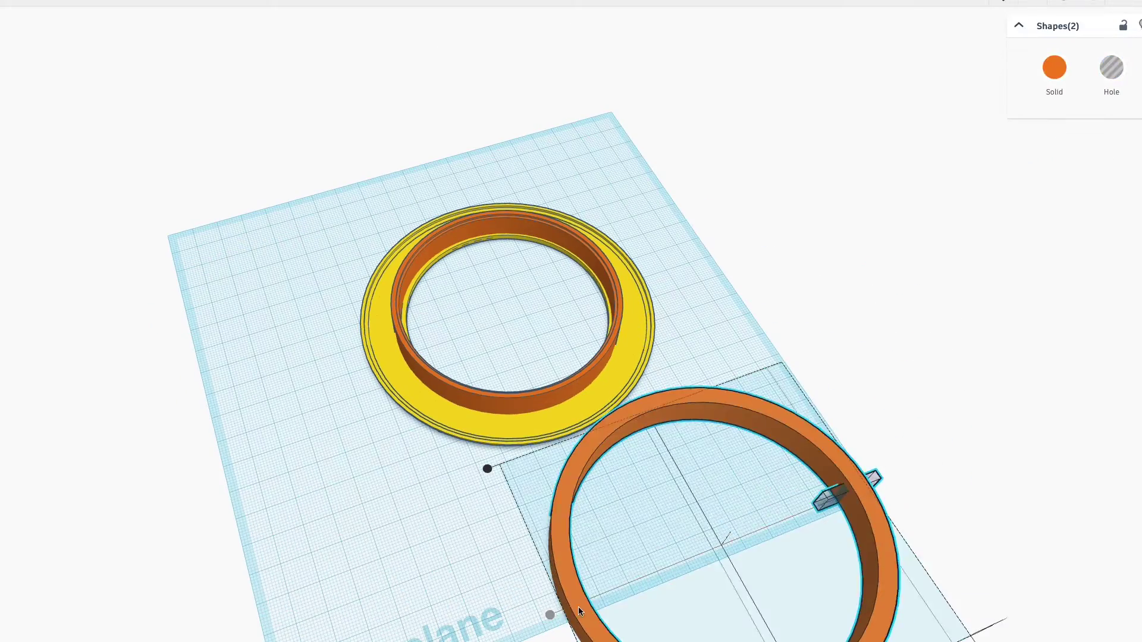
# - Colour the ring light grey and align it onto the yellow ring
pyautogui.click(1057, 82)
pyautogui.click(1042, 155)
pyautogui.moveTo(984, 353); pyautogui.dragTo(648, 274)
pyautogui.hotkey('ctrl', 'a')
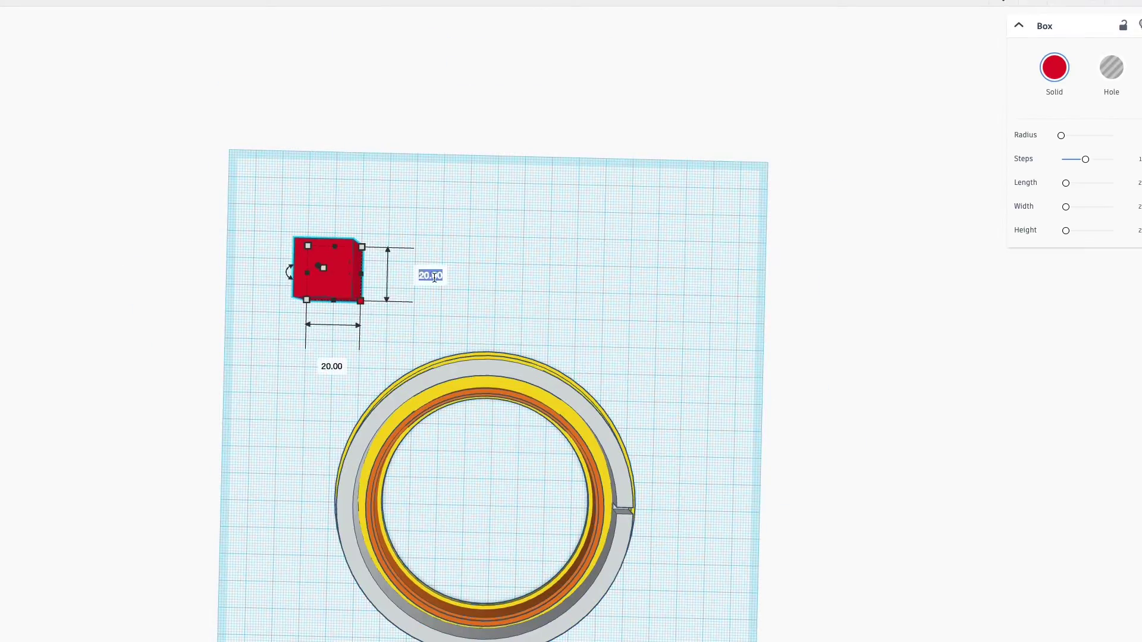
# - Stretch a box into a 130 × 10 bar over the OneRing Textline, nudging the textline left
pyautogui.write('10')
pyautogui.press('Tab')
pyautogui.write('130')
pyautogui.press('Return')
pyautogui.moveTo(509, 319); pyautogui.dragTo(536, 285)
pyautogui.moveTo(425, 262); pyautogui.dragTo(408, 256)
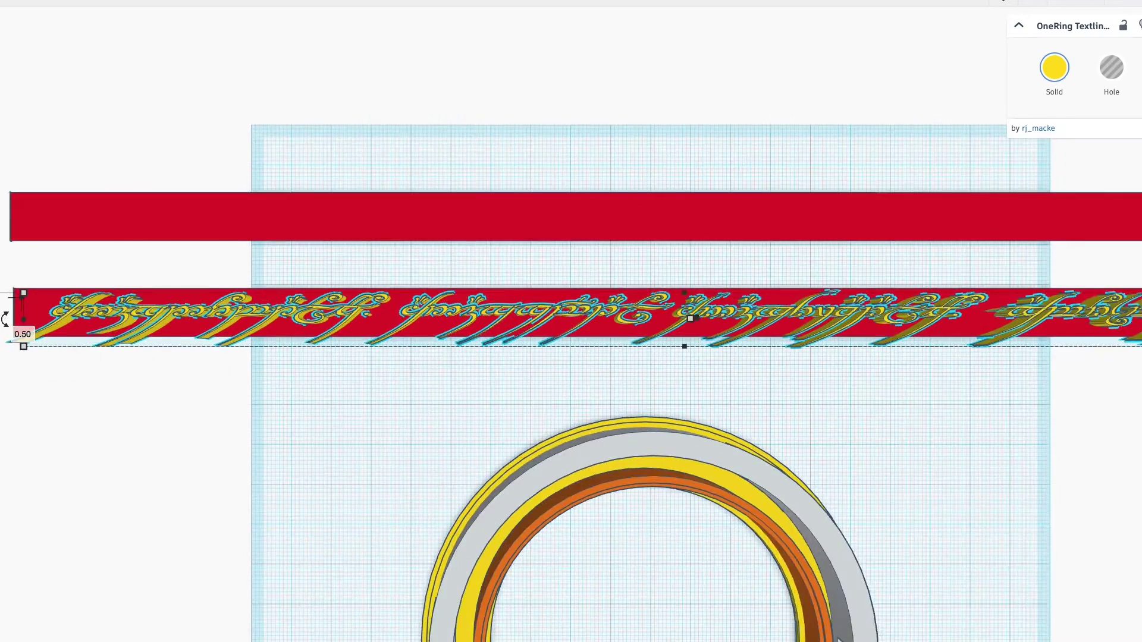
pyautogui.press('Left')
pyautogui.press('Left')
pyautogui.press('Left')
pyautogui.press('Left')
pyautogui.press('Left')
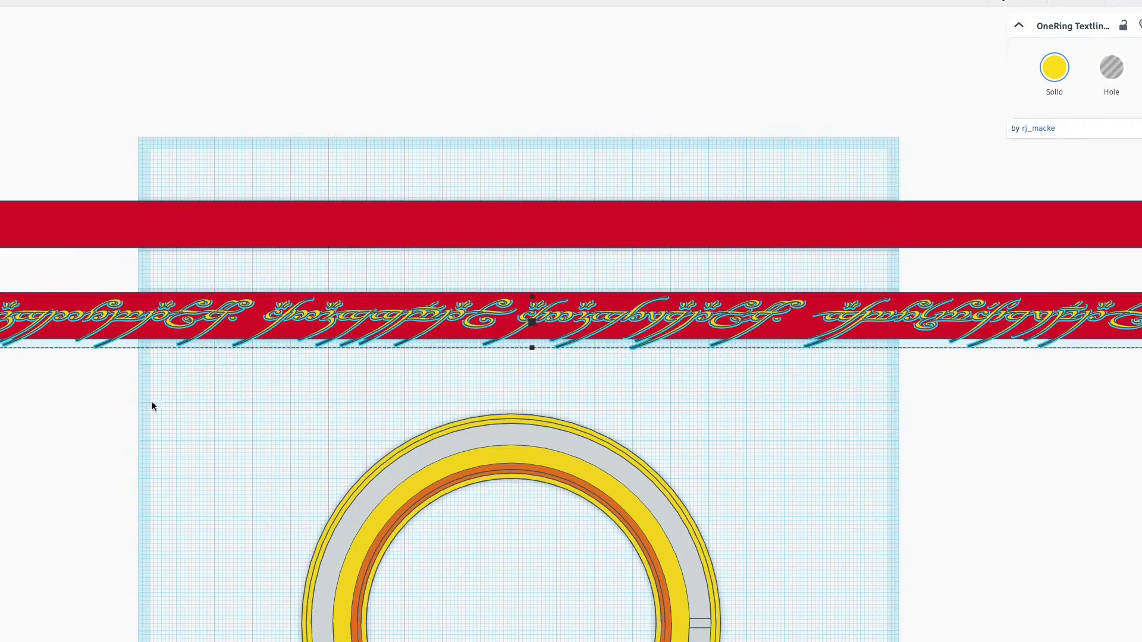
# - Move the upper red bar over the textline and turn the bars and textline into holes
pyautogui.moveTo(795, 226); pyautogui.dragTo(752, 316)
pyautogui.keyDown('shift'); pyautogui.click(553, 311); pyautogui.keyUp('shift')
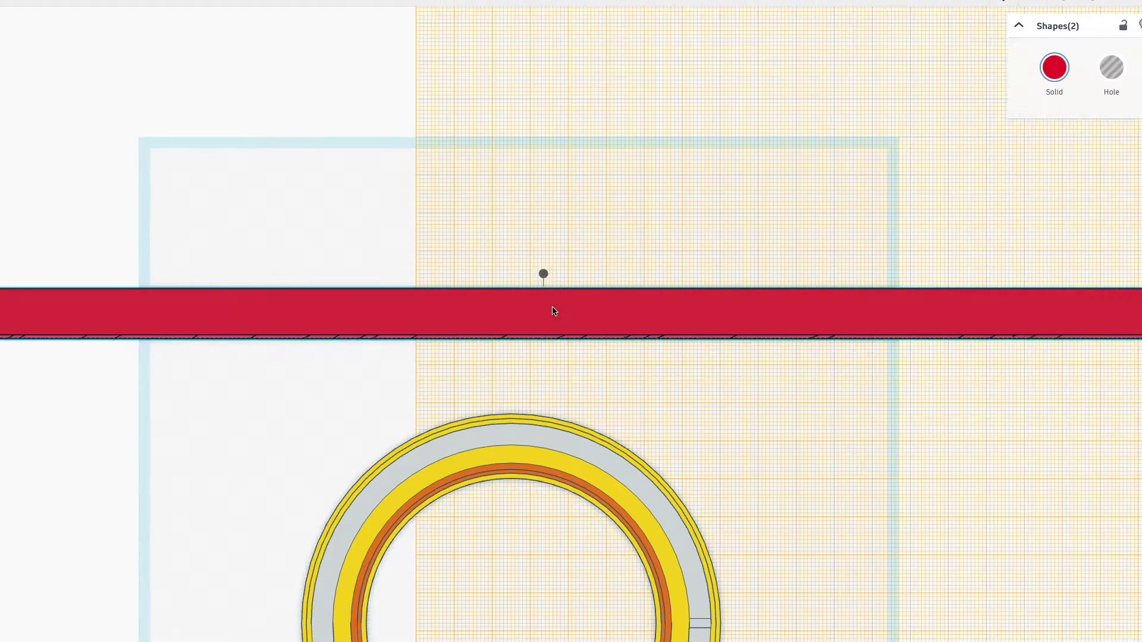
pyautogui.scroll(-5, 553, 311)
pyautogui.click(1111, 68)
pyautogui.click(513, 259)
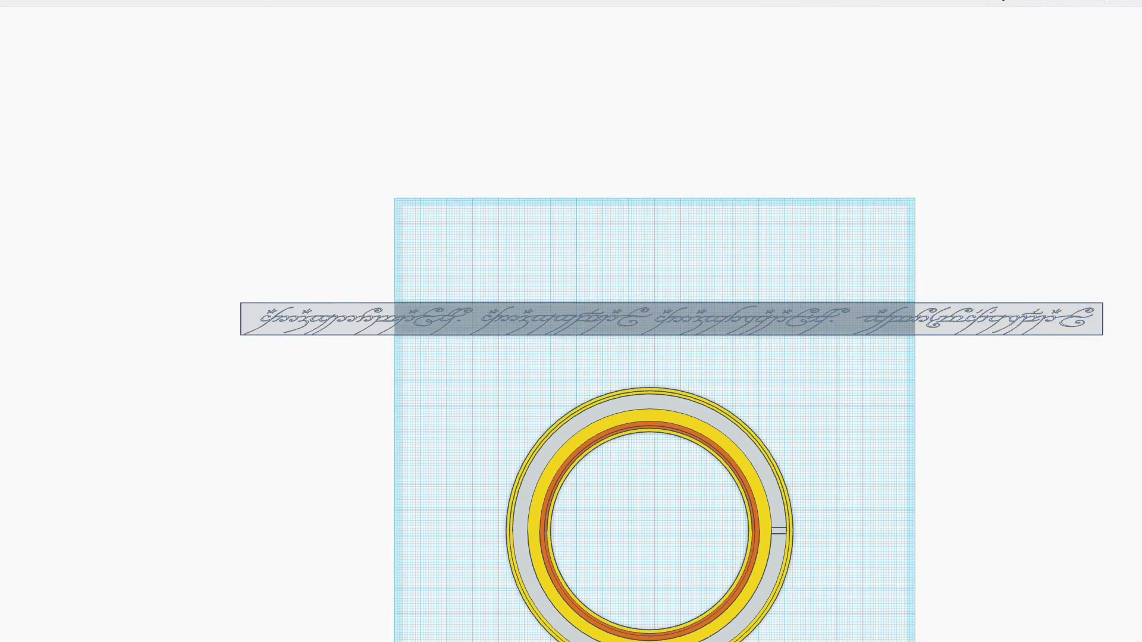
# - Set the box width to 2.5, group it with the textline, and select the ring too
pyautogui.press('Return')
pyautogui.hotkey('ctrl', 'a')
pyautogui.hotkey('ctrl', 'g')
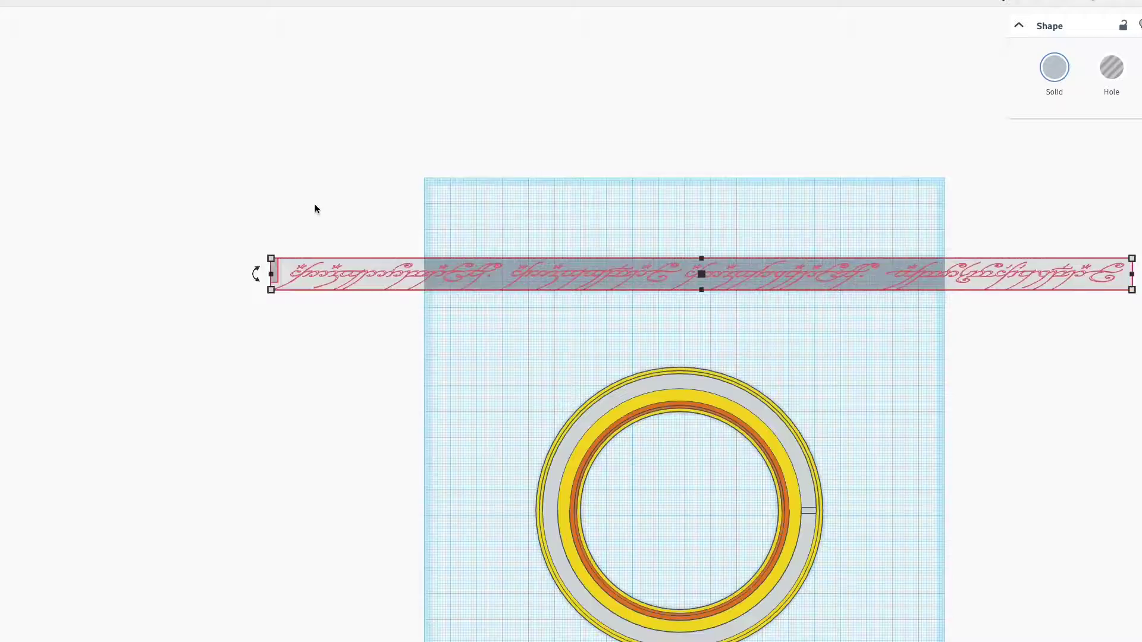
pyautogui.moveTo(316, 209); pyautogui.dragTo(285, 380)
pyautogui.scroll(-3, 636, 437)
pyautogui.click(678, 349)
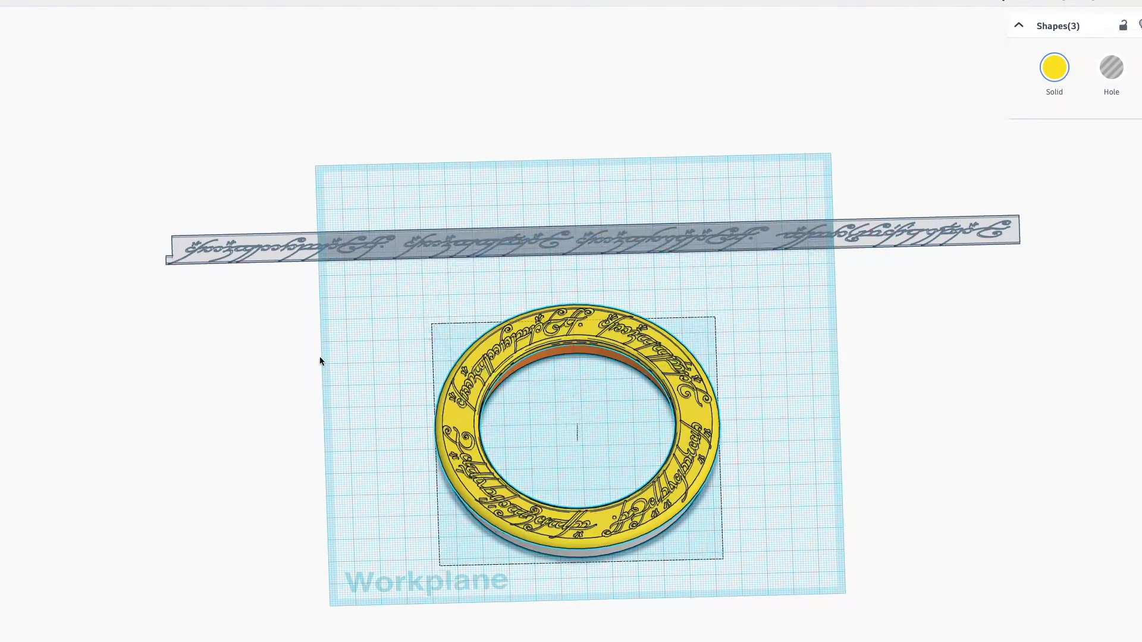
pyautogui.moveTo(320, 357); pyautogui.dragTo(316, 416)
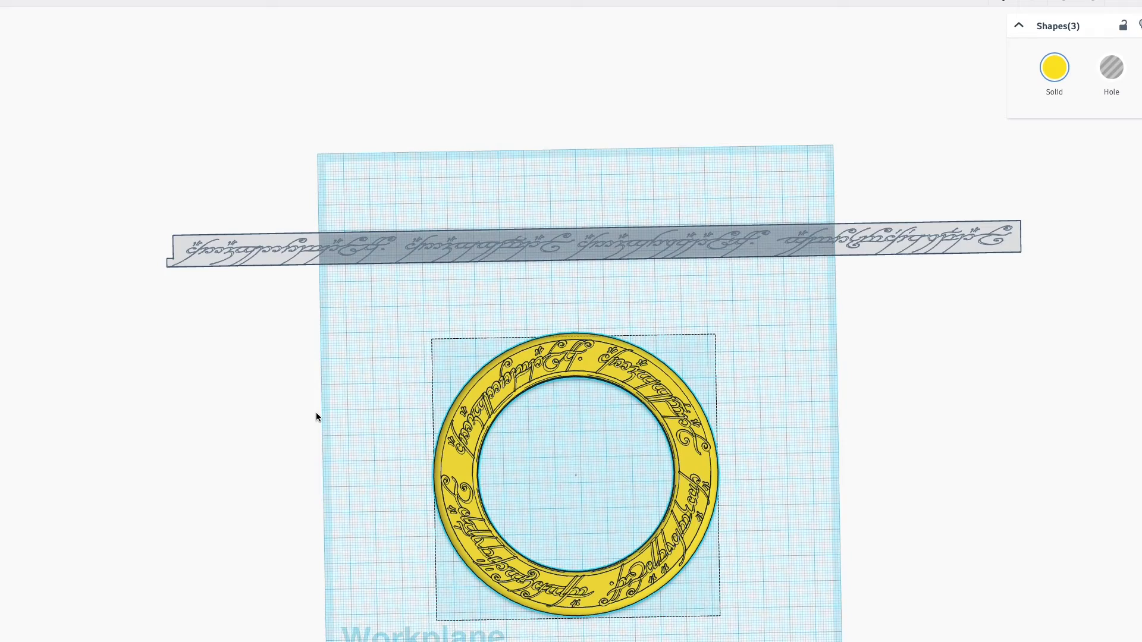